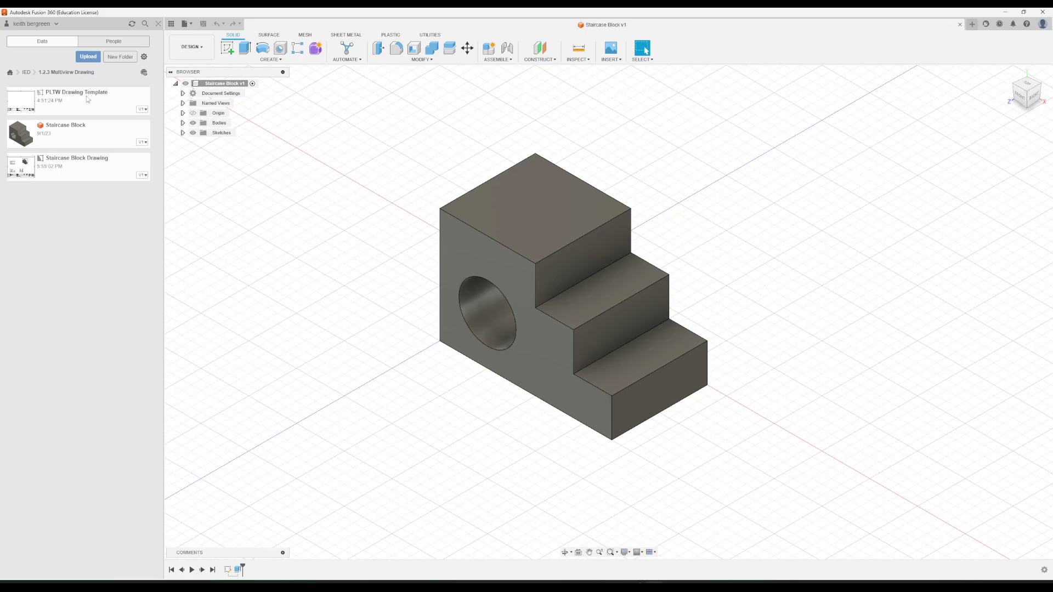
Step: Close the finished reference drawing and create a drawing from the design using the PLTW Drawing Template
{"action": "double_click", "coordinate": [60, 166]}
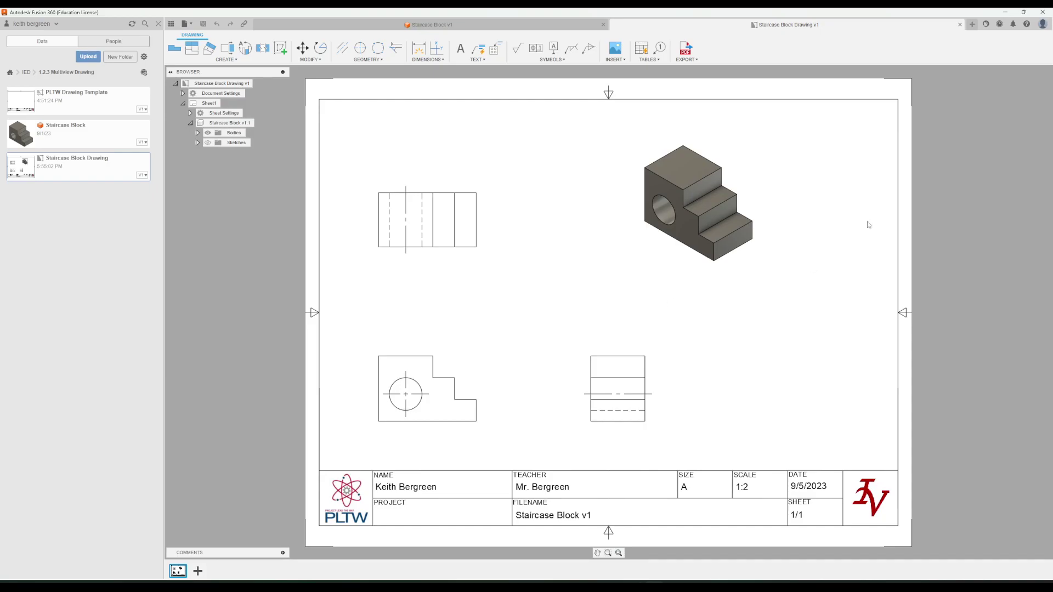
{"action": "left_click", "coordinate": [960, 24]}
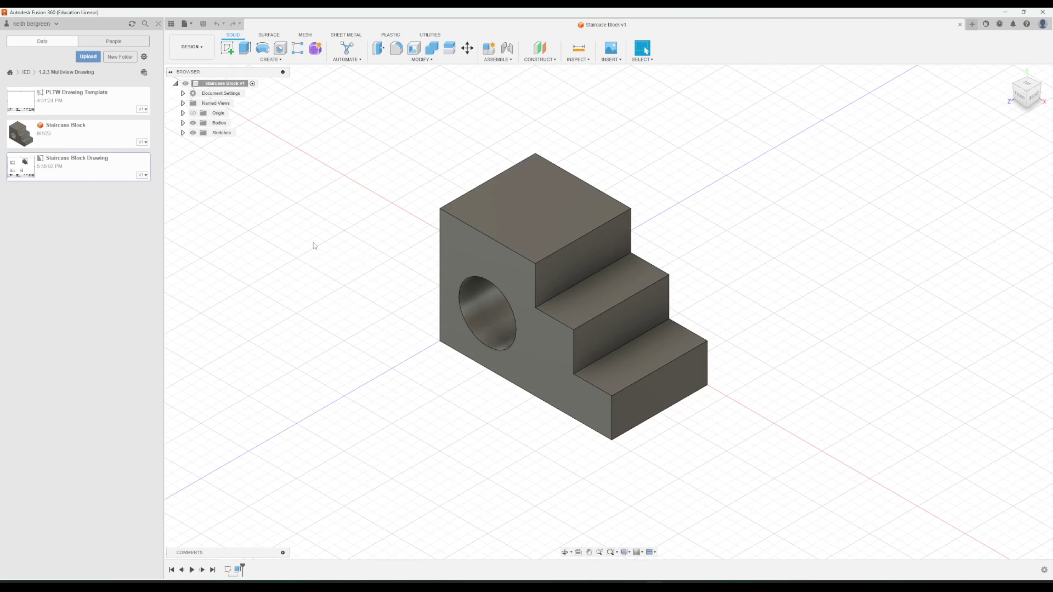
{"action": "left_click", "coordinate": [197, 55]}
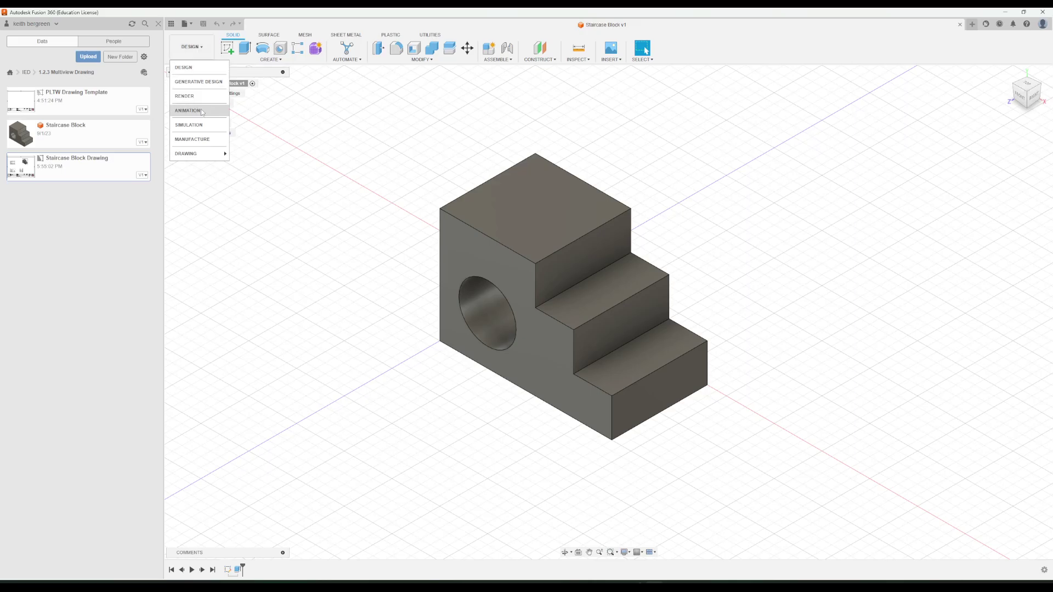
{"action": "mouse_move", "coordinate": [202, 158]}
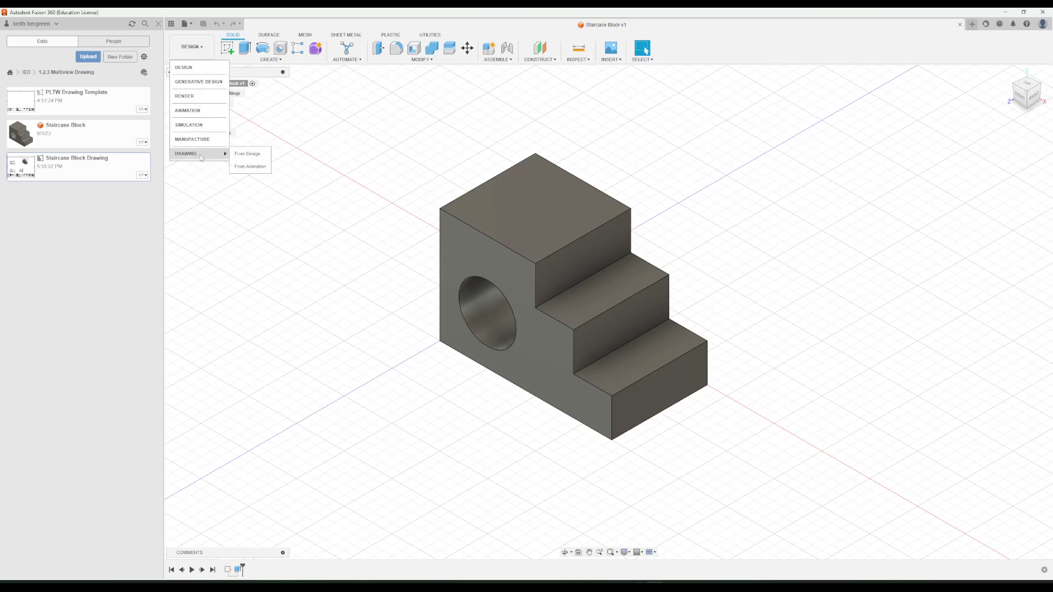
{"action": "left_click", "coordinate": [247, 155]}
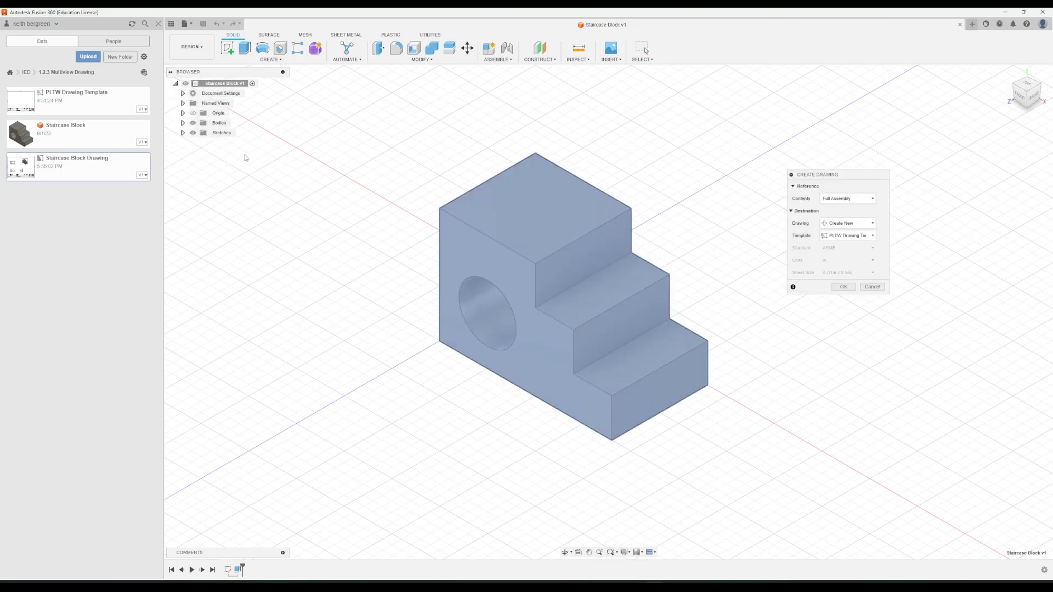
{"action": "left_click", "coordinate": [847, 235]}
{"action": "left_click", "coordinate": [842, 248]}
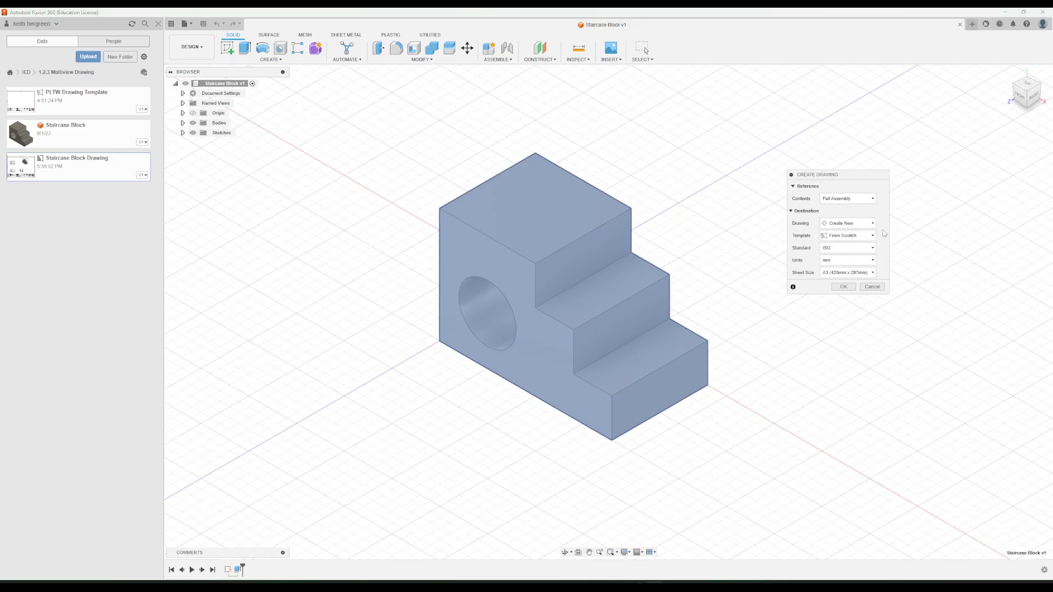
{"action": "left_click", "coordinate": [841, 240]}
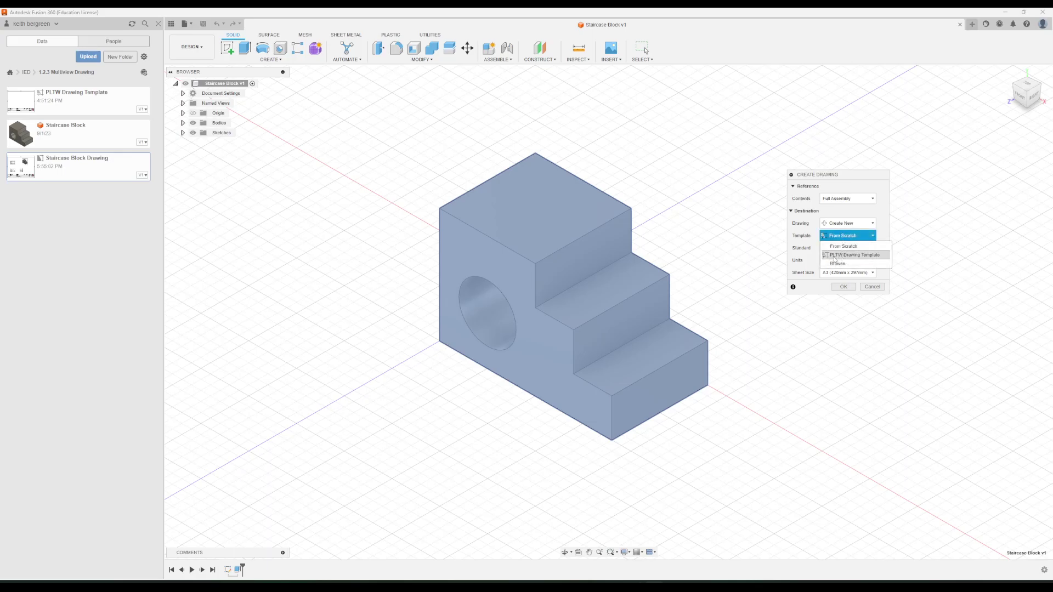
{"action": "left_click", "coordinate": [854, 255]}
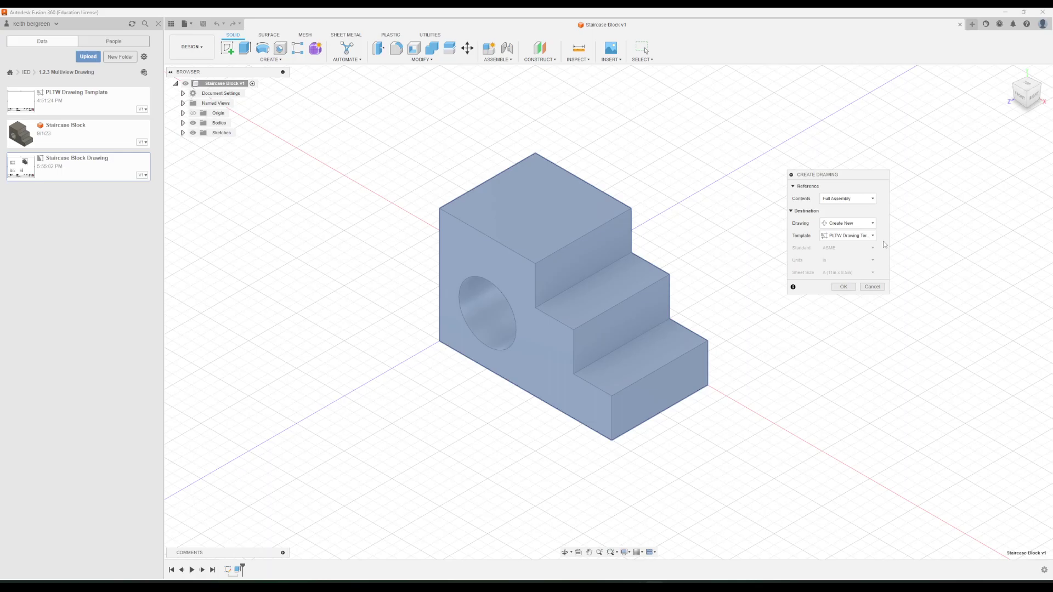
{"action": "left_click", "coordinate": [843, 287]}
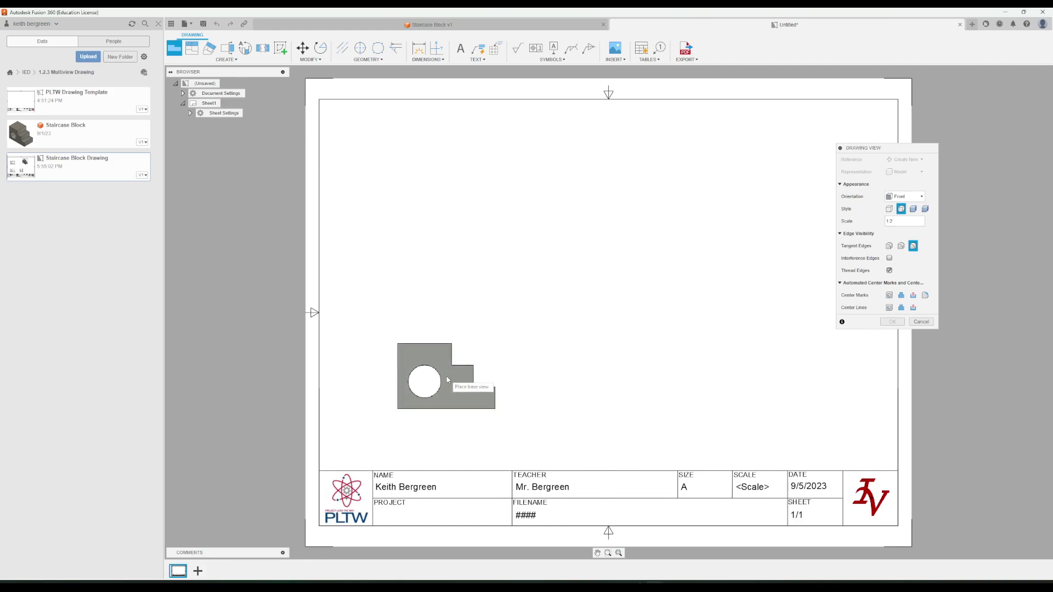
Step: Place the 1:2 front base view at the sheet's lower left and confirm it
{"action": "left_click", "coordinate": [447, 379]}
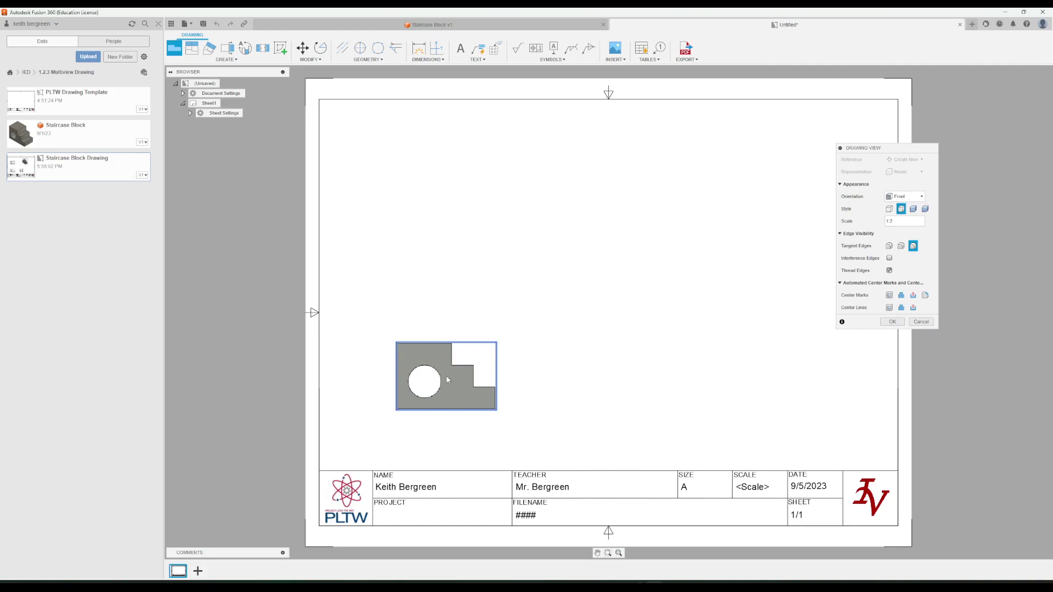
{"action": "left_click", "coordinate": [894, 322]}
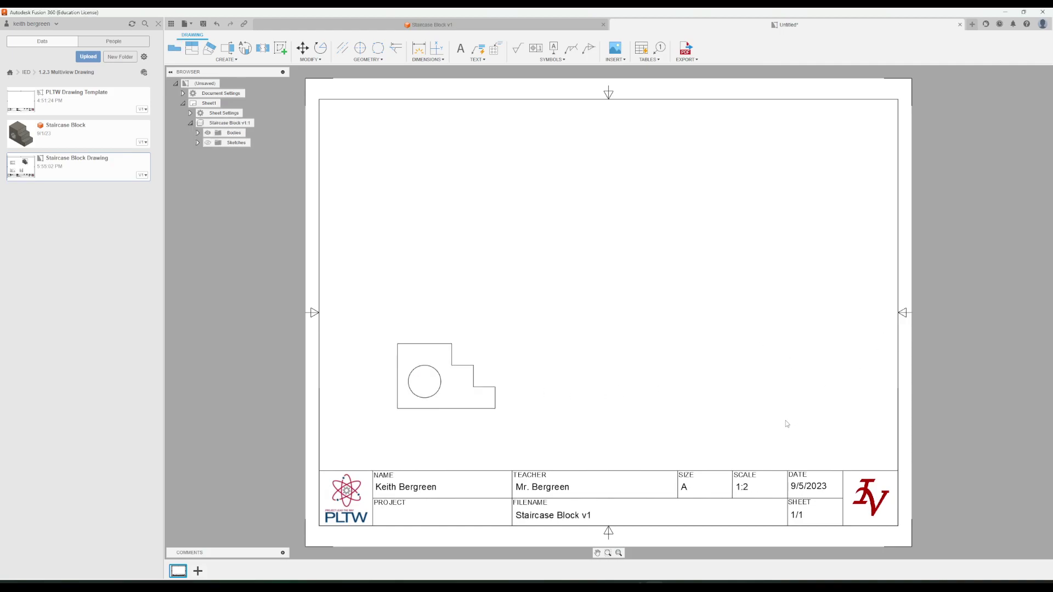
Step: Project top, right side and upper-right isometric views from the front view
{"action": "left_click", "coordinate": [192, 51]}
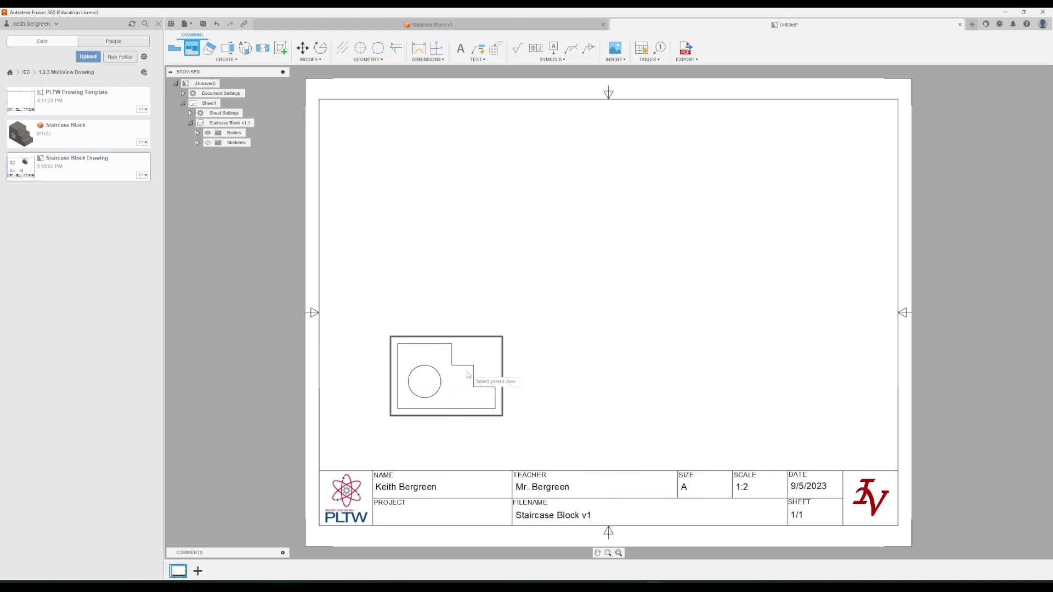
{"action": "left_click", "coordinate": [441, 347]}
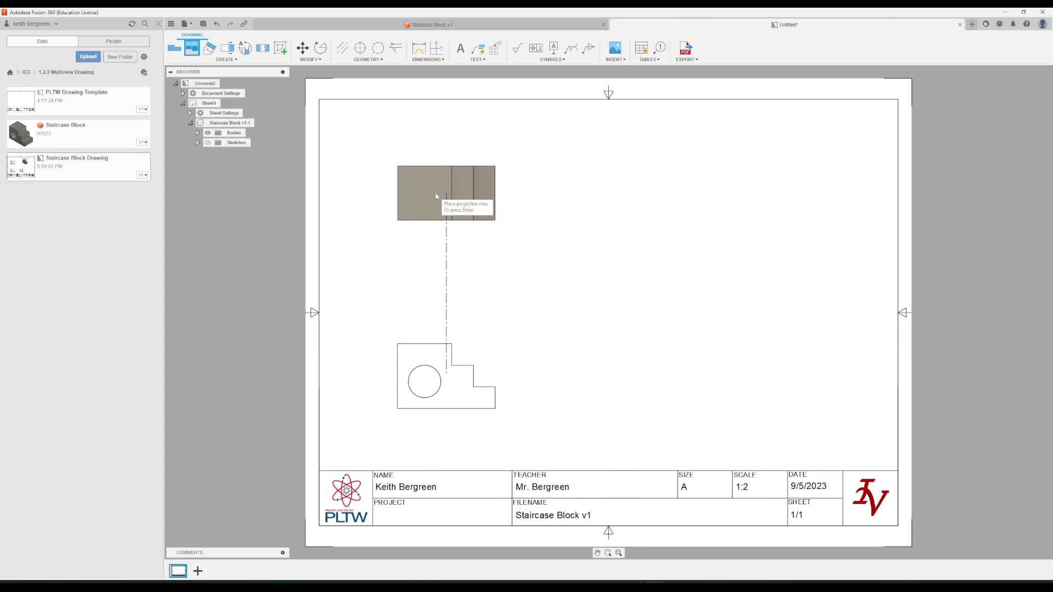
{"action": "left_click", "coordinate": [434, 189]}
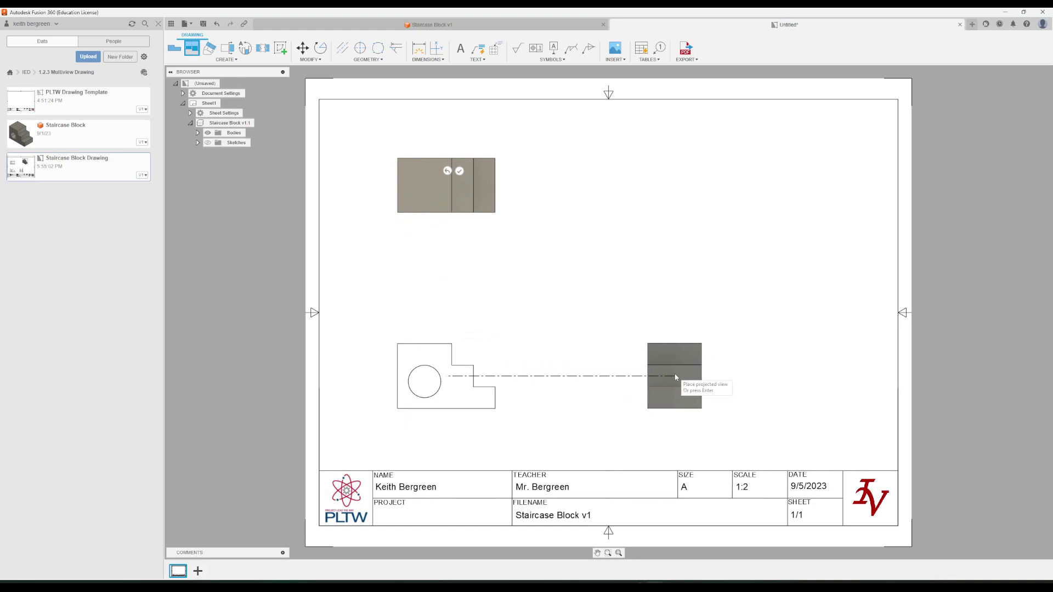
{"action": "left_click", "coordinate": [668, 376]}
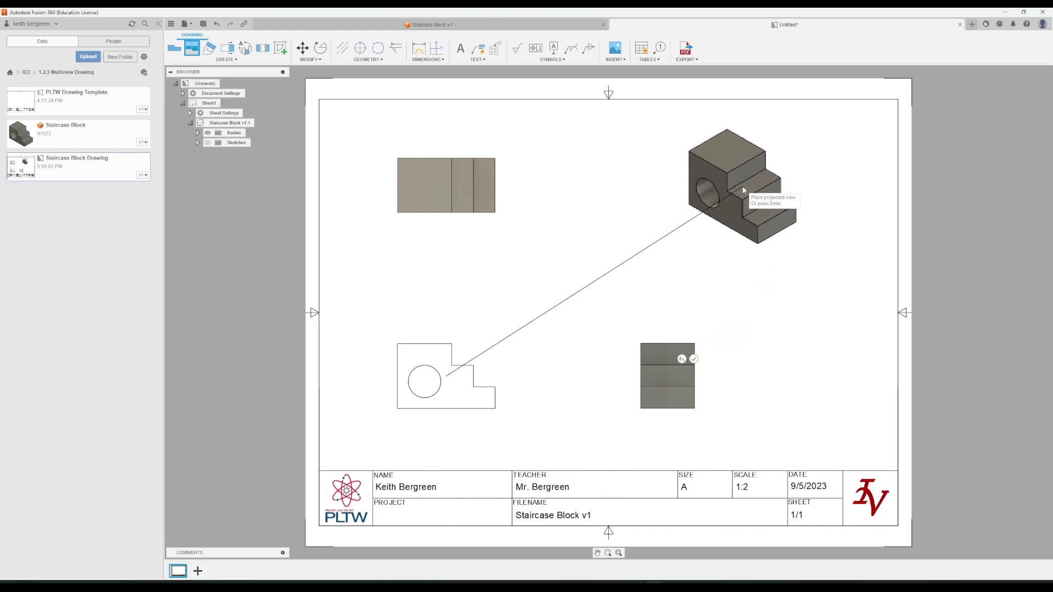
{"action": "left_click", "coordinate": [742, 184]}
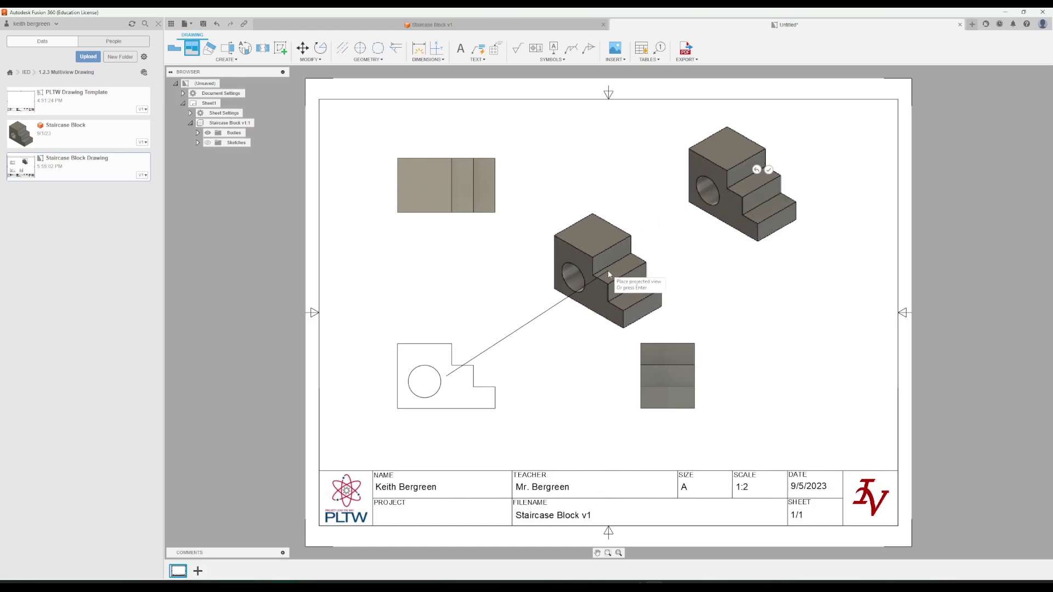
{"action": "left_click", "coordinate": [770, 170]}
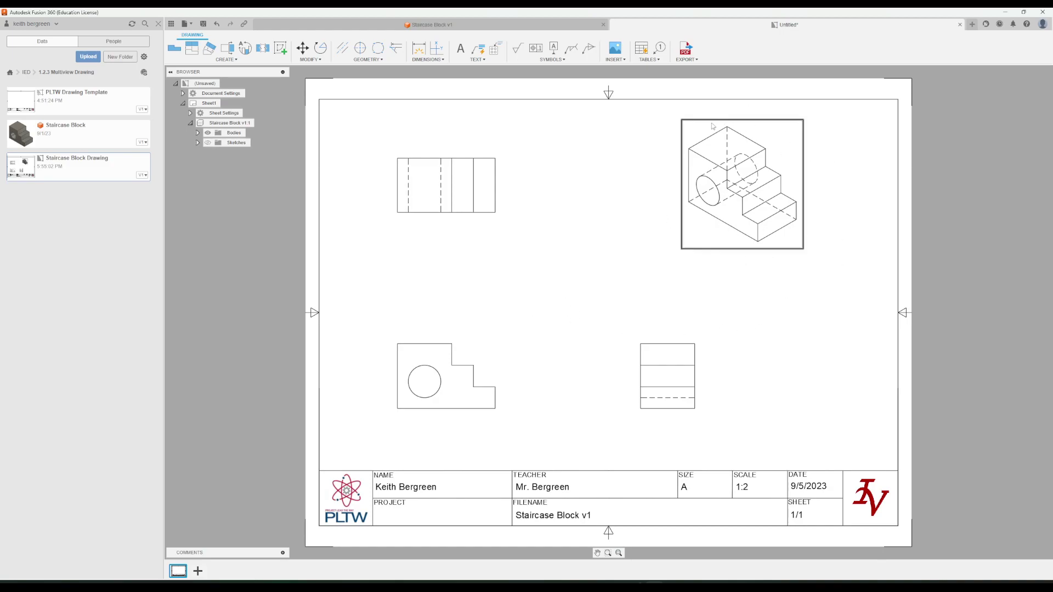
Step: Switch the isometric view's style to Shaded through Edit View
{"action": "right_click", "coordinate": [713, 201]}
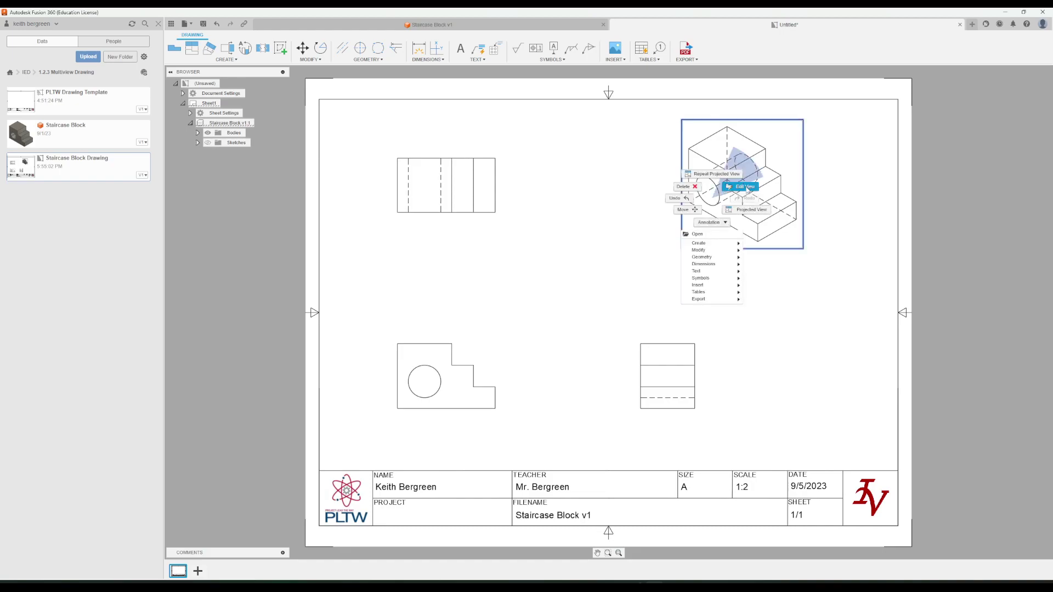
{"action": "left_click", "coordinate": [746, 187]}
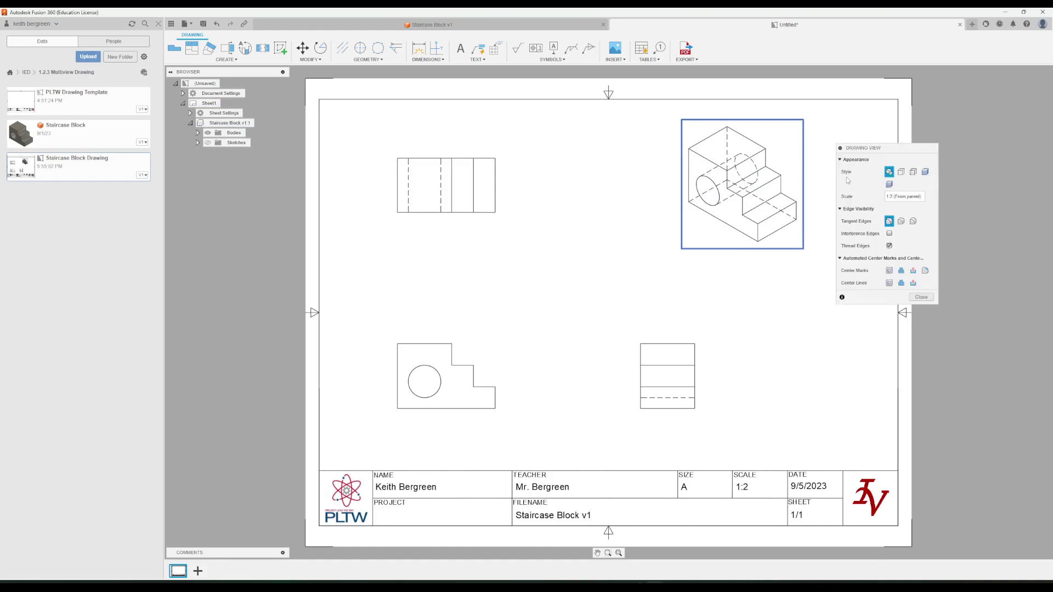
{"action": "left_click", "coordinate": [926, 172]}
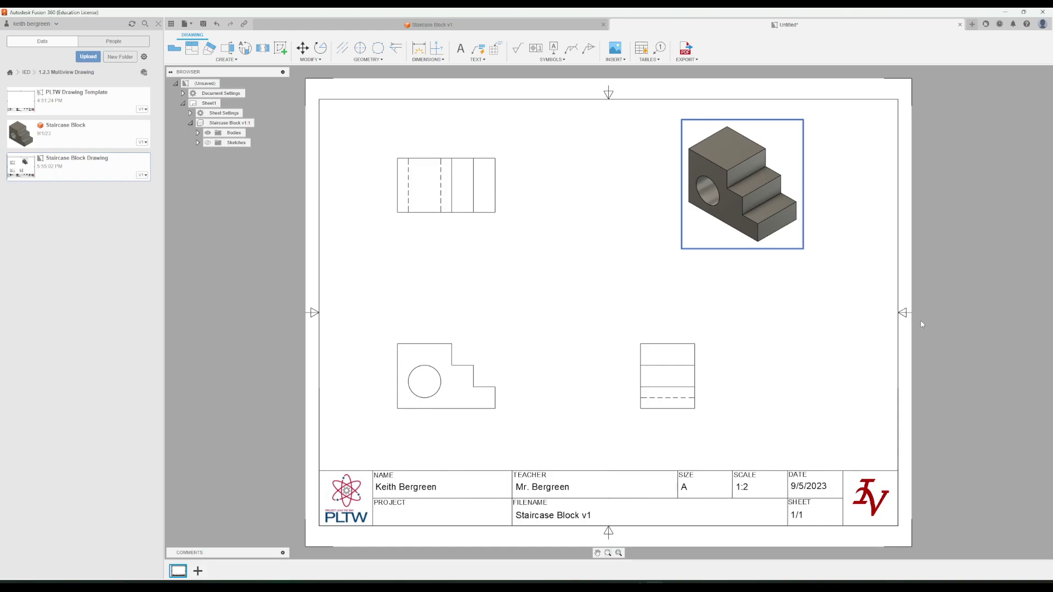
{"action": "left_click", "coordinate": [922, 324]}
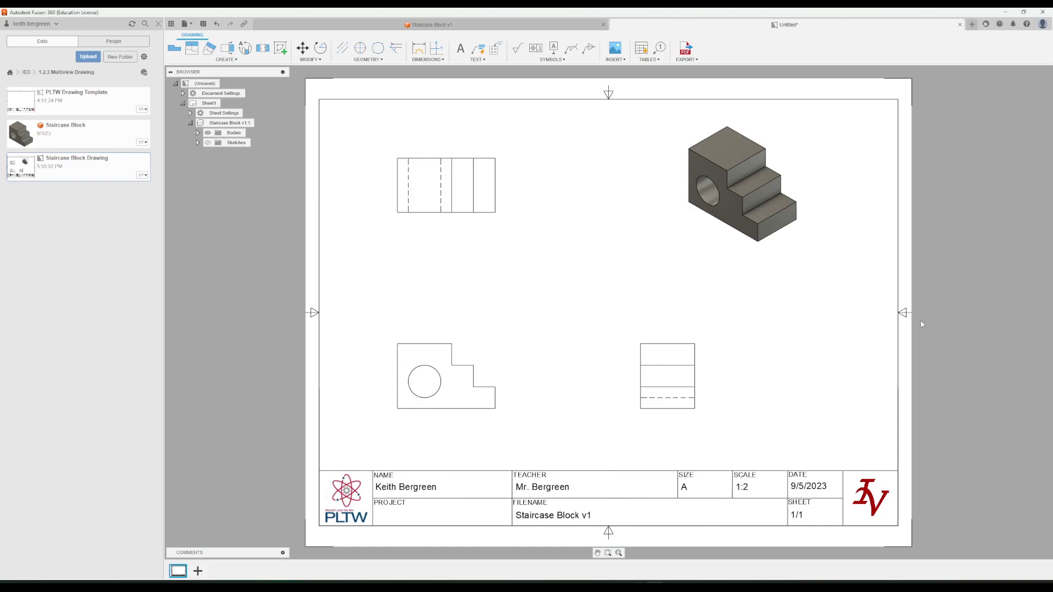
Step: Place a center mark on the hole circle in the front view
{"action": "left_click", "coordinate": [364, 51]}
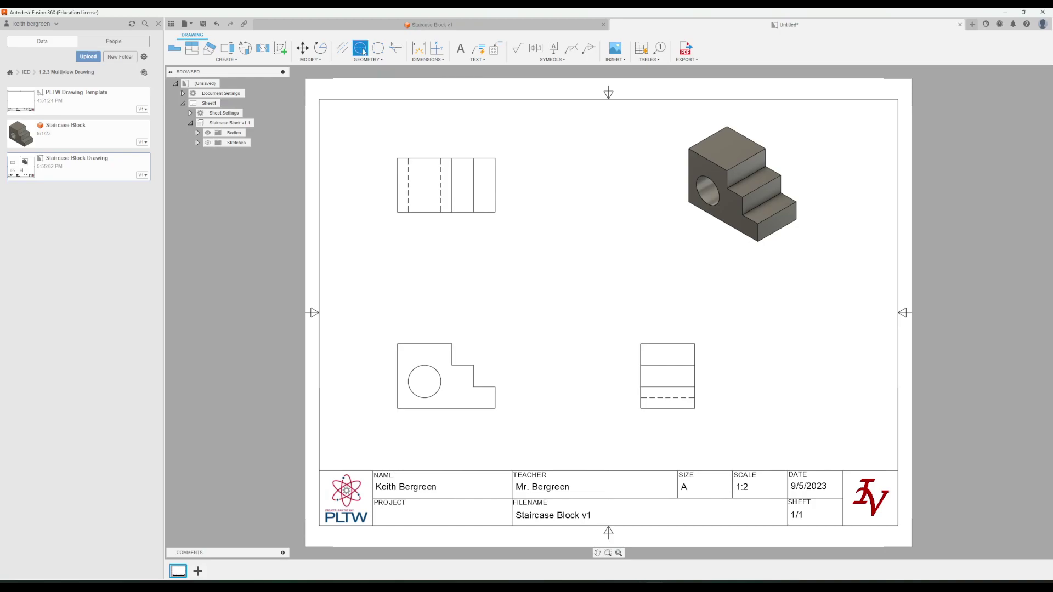
{"action": "left_click", "coordinate": [431, 370]}
Step: Add centerlines between the hidden hole edges in the top and right side views
{"action": "left_click", "coordinate": [342, 48]}
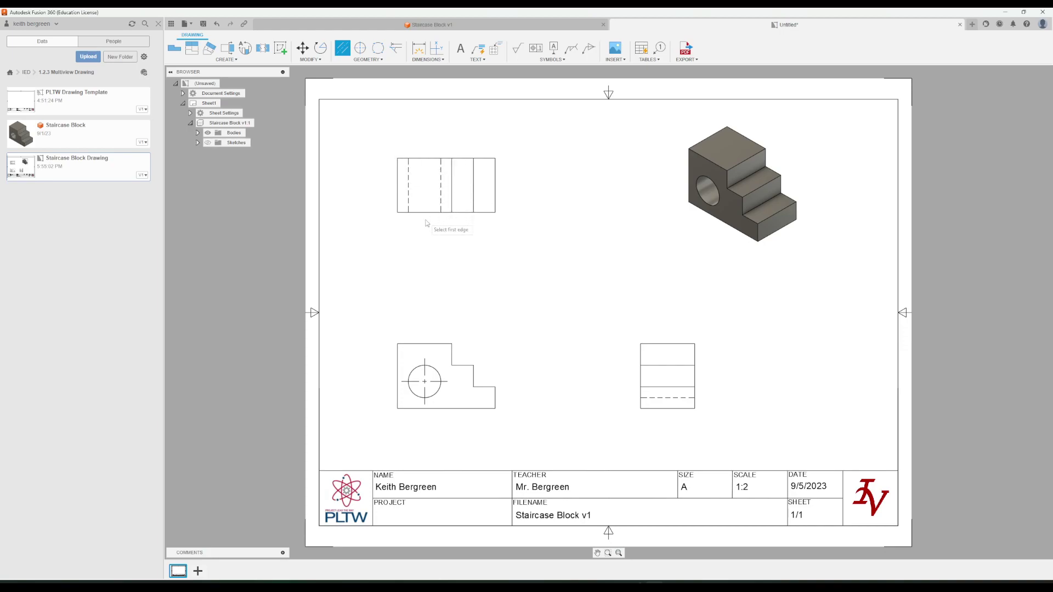
{"action": "left_click", "coordinate": [409, 186]}
{"action": "left_click", "coordinate": [441, 193]}
{"action": "left_click", "coordinate": [654, 398]}
{"action": "left_click", "coordinate": [659, 366]}
Step: Save the drawing as 'Staircase Block Drawing Demo'
{"action": "key", "text": "Escape"}
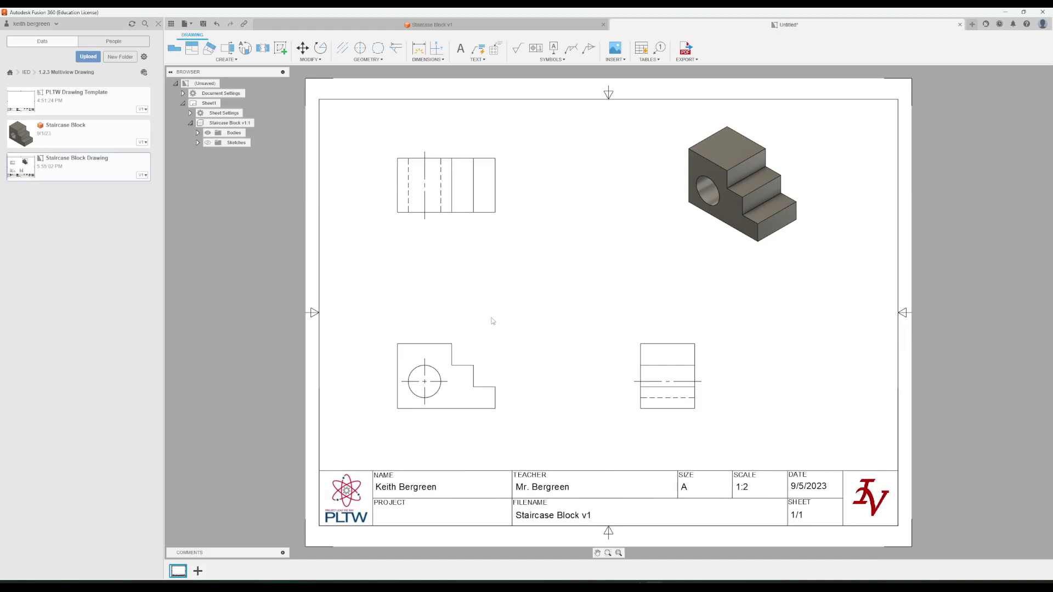
{"action": "left_click", "coordinate": [204, 24]}
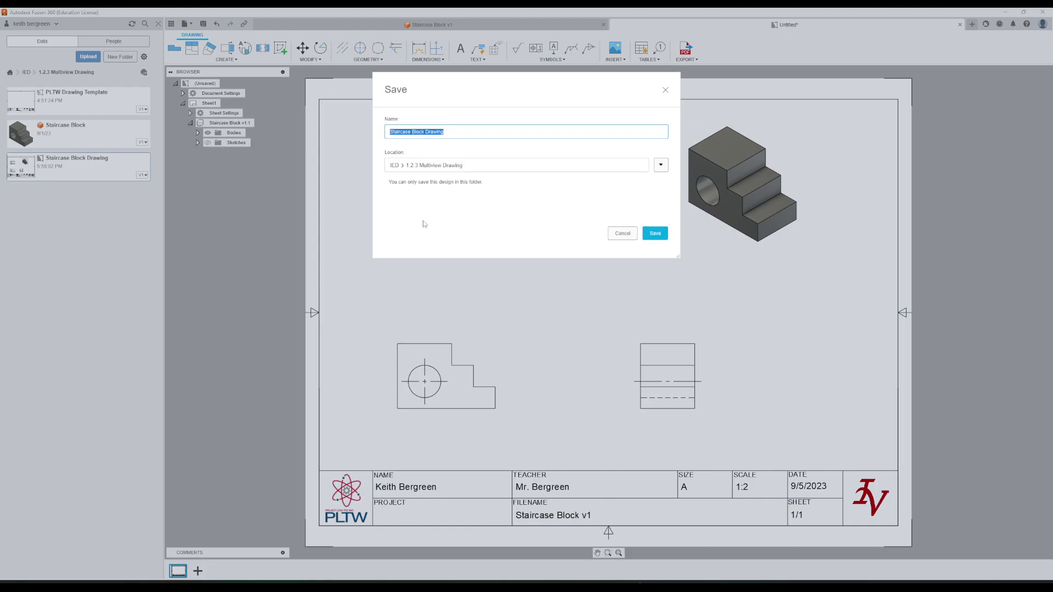
{"action": "mouse_move", "coordinate": [462, 129]}
{"action": "left_mouse_down"}
{"action": "mouse_move", "coordinate": [390, 130]}
{"action": "mouse_move", "coordinate": [424, 131]}
{"action": "left_mouse_up"}
{"action": "left_click", "coordinate": [462, 135]}
{"action": "left_click", "coordinate": [425, 132]}
{"action": "double_click", "coordinate": [438, 132]}
{"action": "left_click", "coordinate": [511, 133]}
{"action": "type", "text": "Demo"}
{"action": "left_click", "coordinate": [656, 234]}
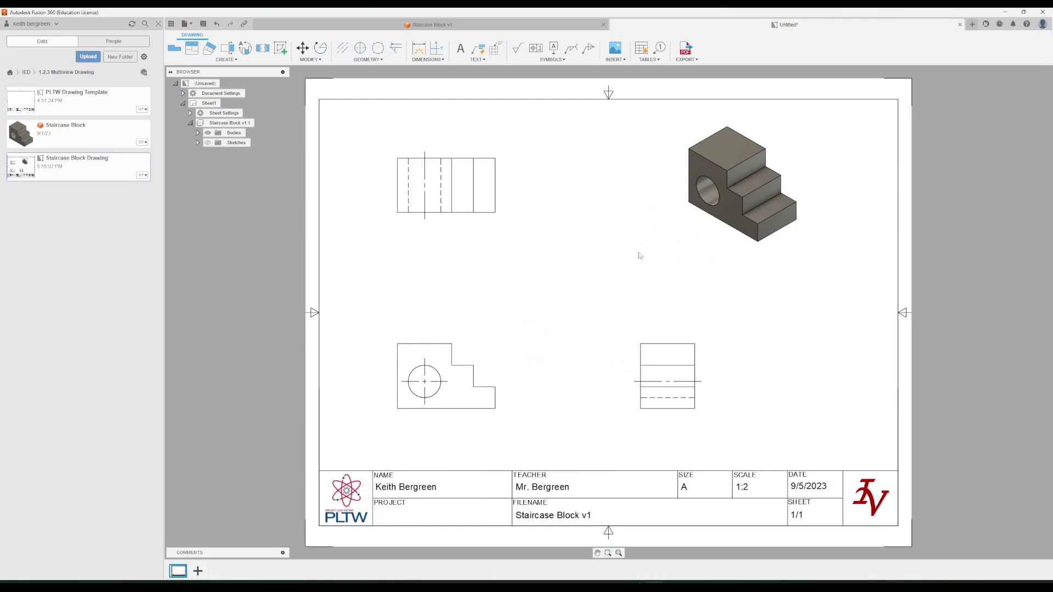